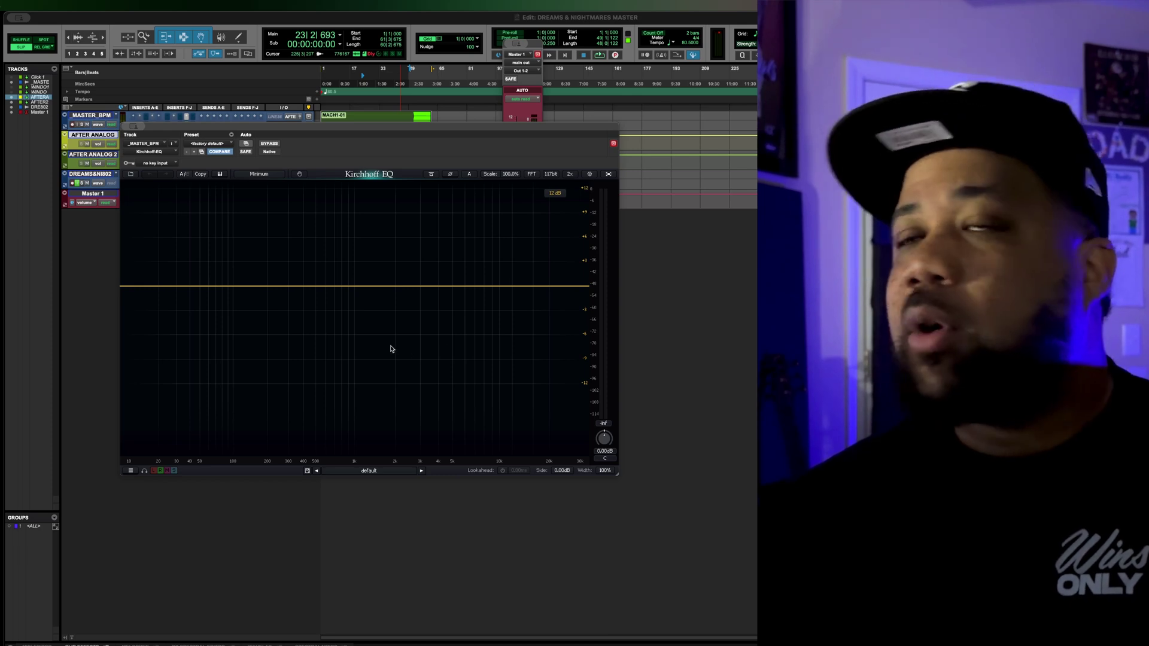
# Play the master through the flat Kirchhoff-EQ to check its spectrum and output level.
pyautogui.click(383, 133)
pyautogui.press('space')
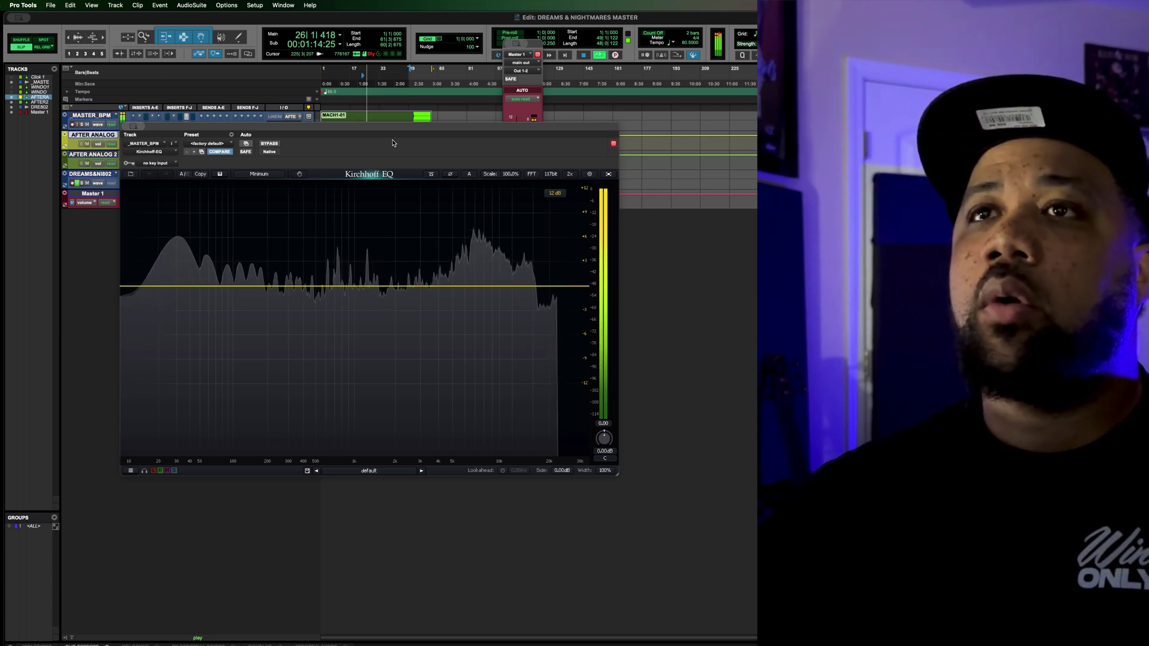
pyautogui.press('space')
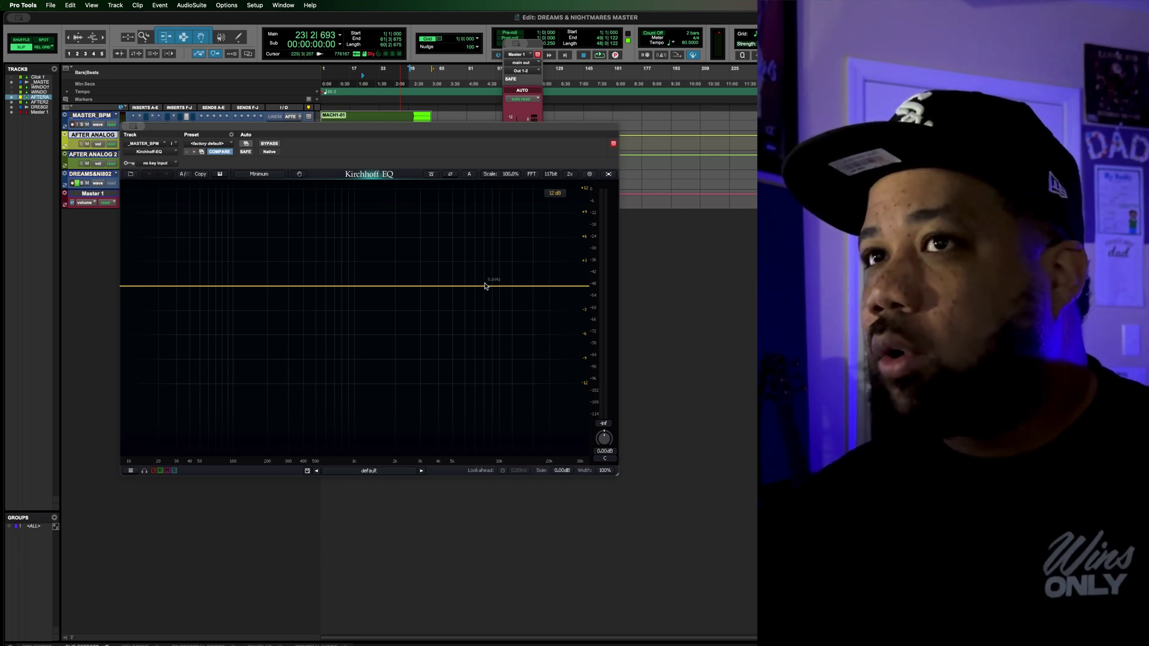
# Add a bell boost of about 2.2 dB at about 6660 Hz in the EQ while the master plays.
pyautogui.press('space')
pyautogui.press('space')
pyautogui.press('space')
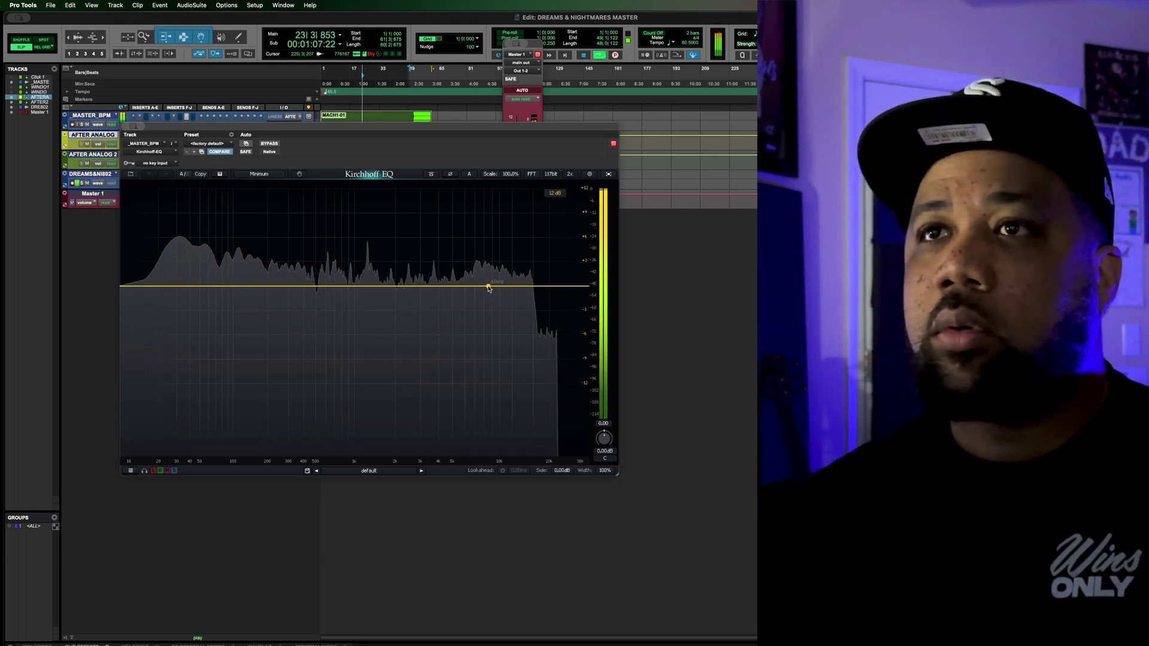
pyautogui.moveTo(488, 288); pyautogui.dragTo(473, 269)
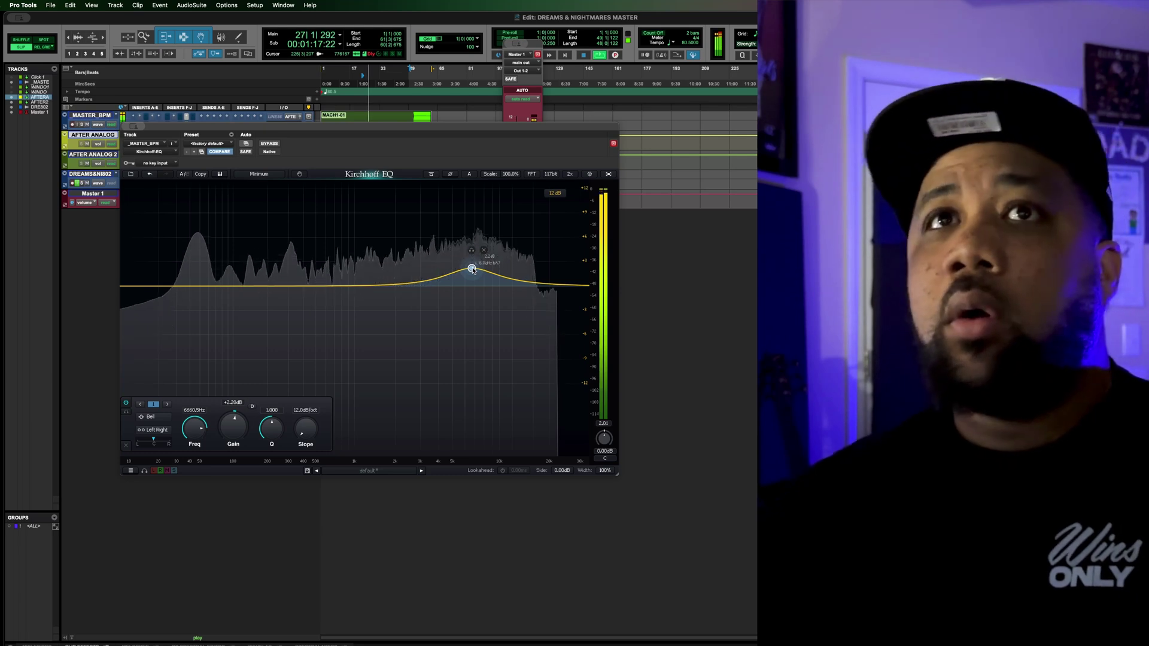
pyautogui.press('space')
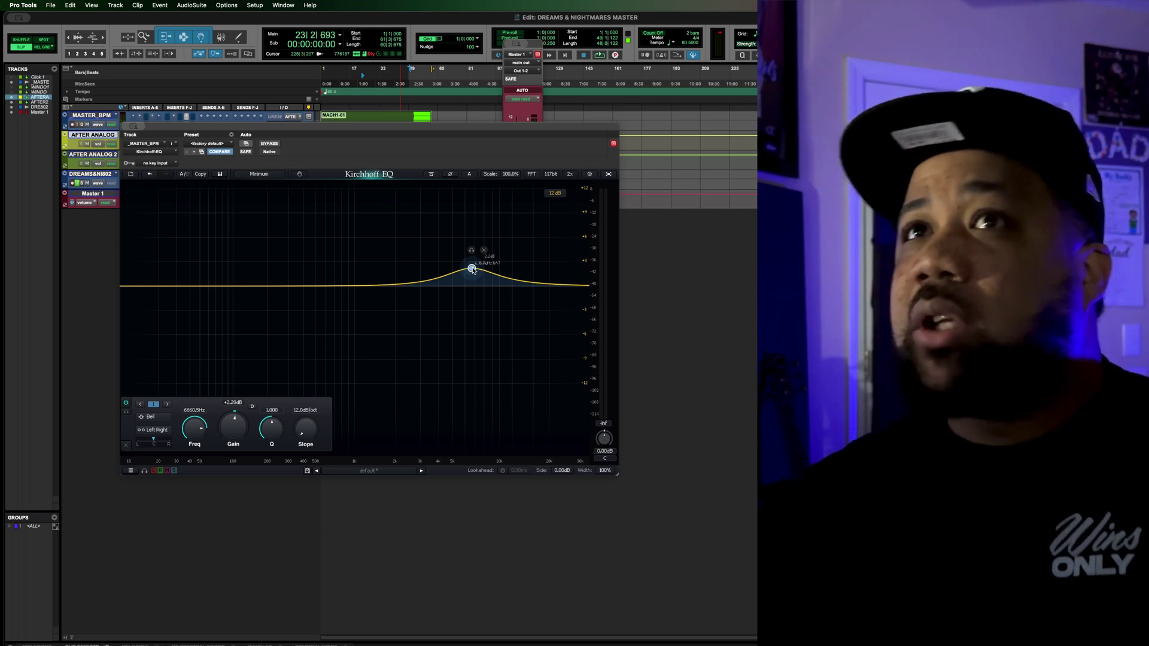
# Uncover the start of the MASTER_BPM clip and lower its clip gain to about -8.8 dB.
pyautogui.moveTo(388, 128); pyautogui.dragTo(560, 129)
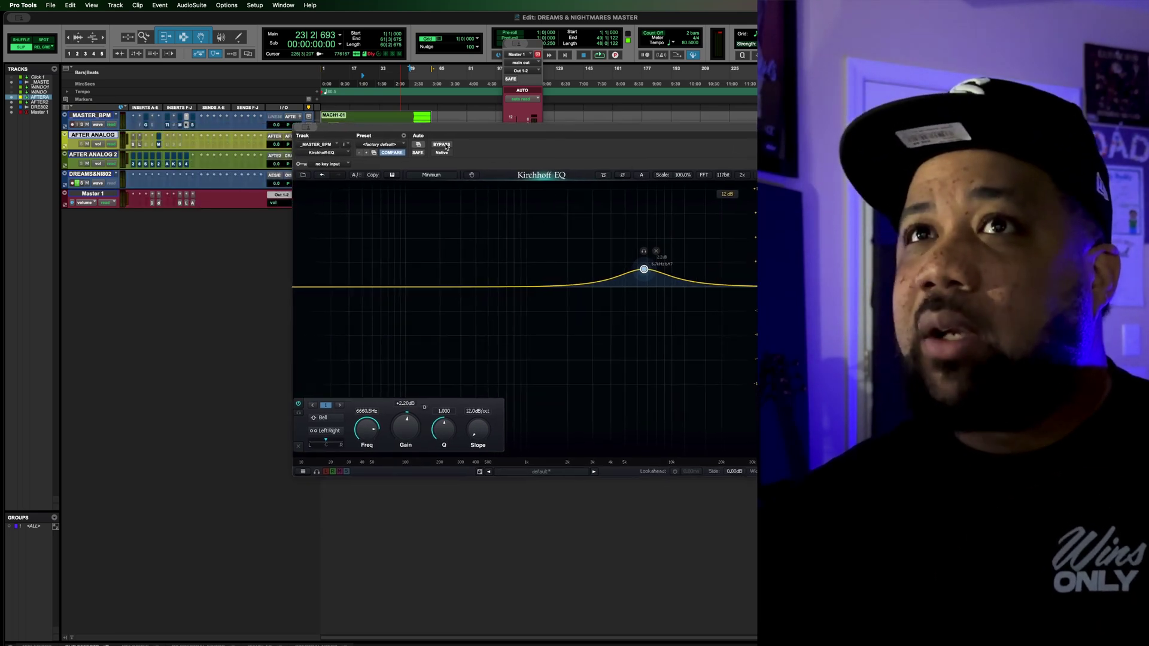
pyautogui.moveTo(384, 129); pyautogui.dragTo(222, 149)
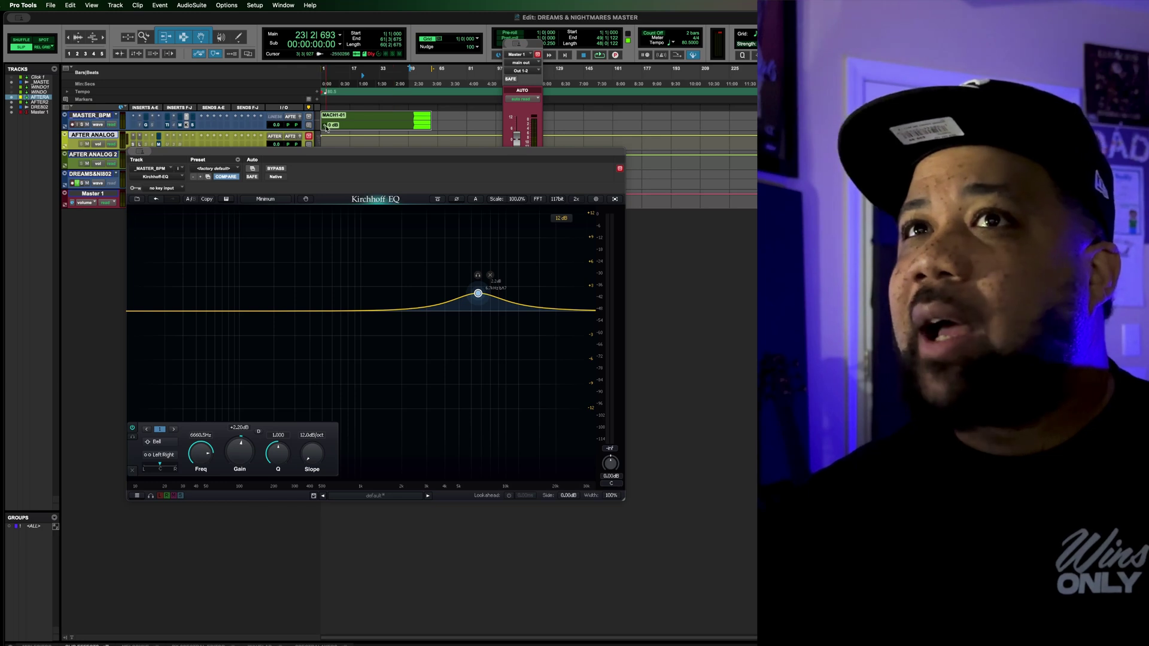
pyautogui.moveTo(325, 128); pyautogui.dragTo(325, 139)
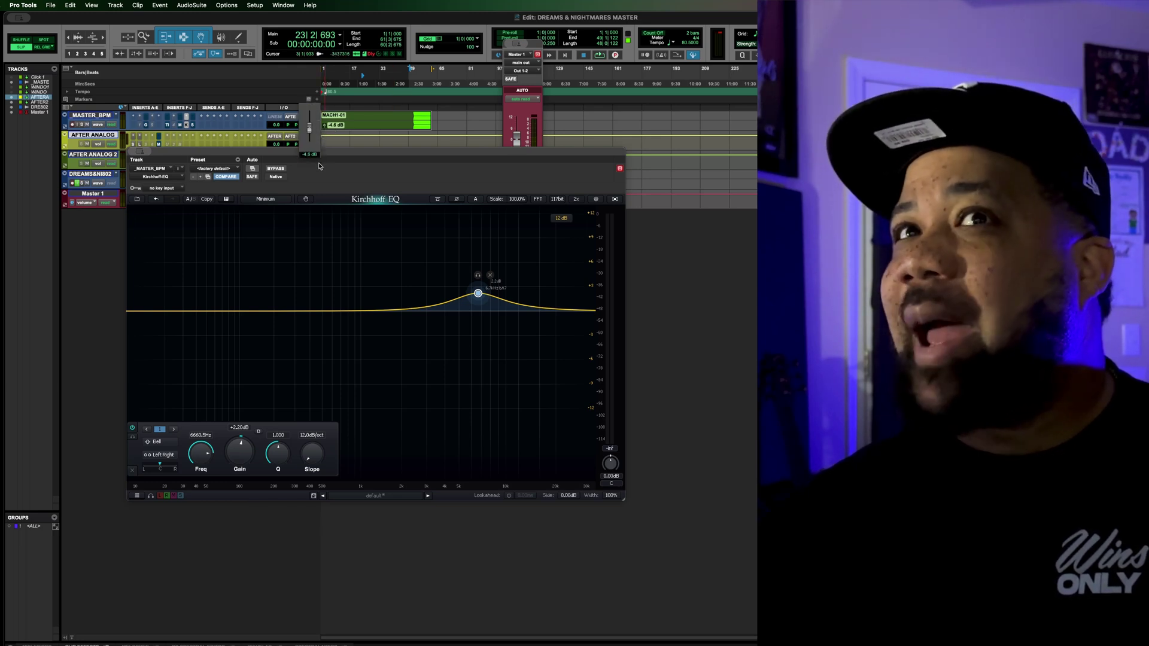
pyautogui.moveTo(317, 175); pyautogui.dragTo(313, 207)
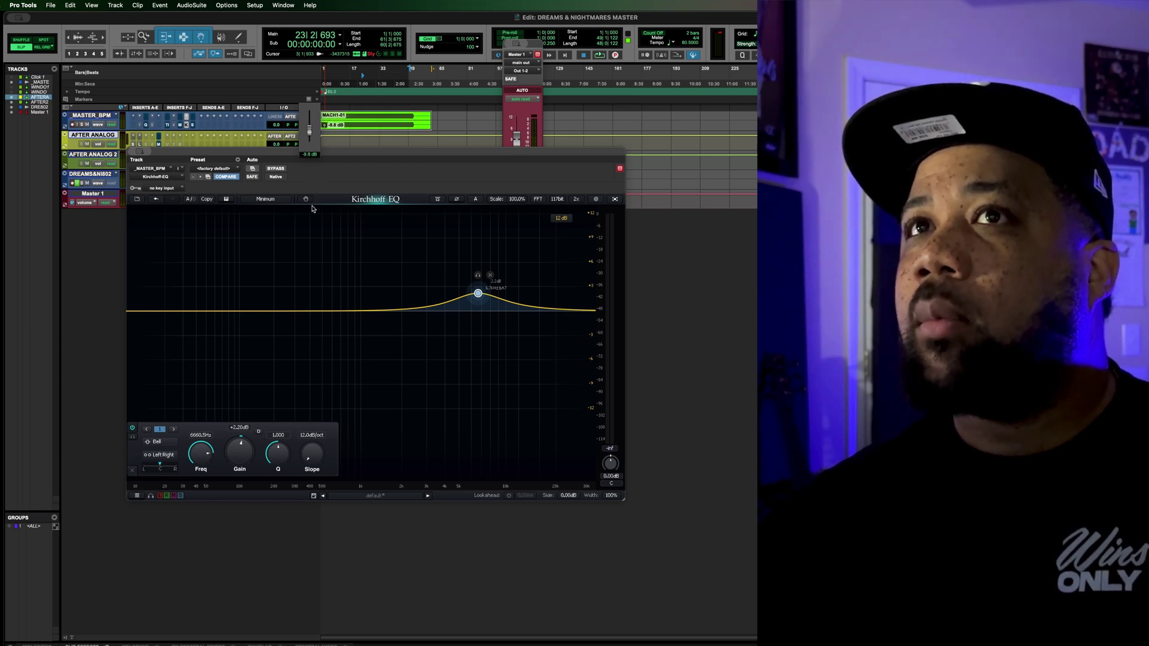
pyautogui.moveTo(311, 209); pyautogui.dragTo(310, 206)
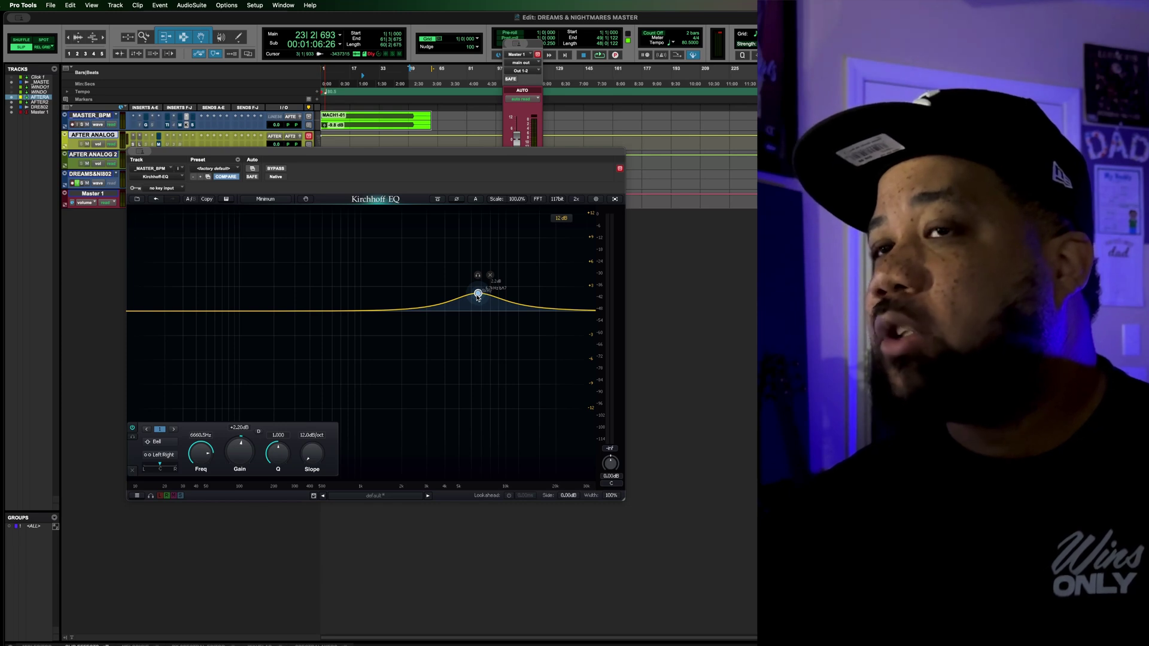
# Play the lowered master and move the EQ bell band slightly higher in gain and frequency.
pyautogui.press('space')
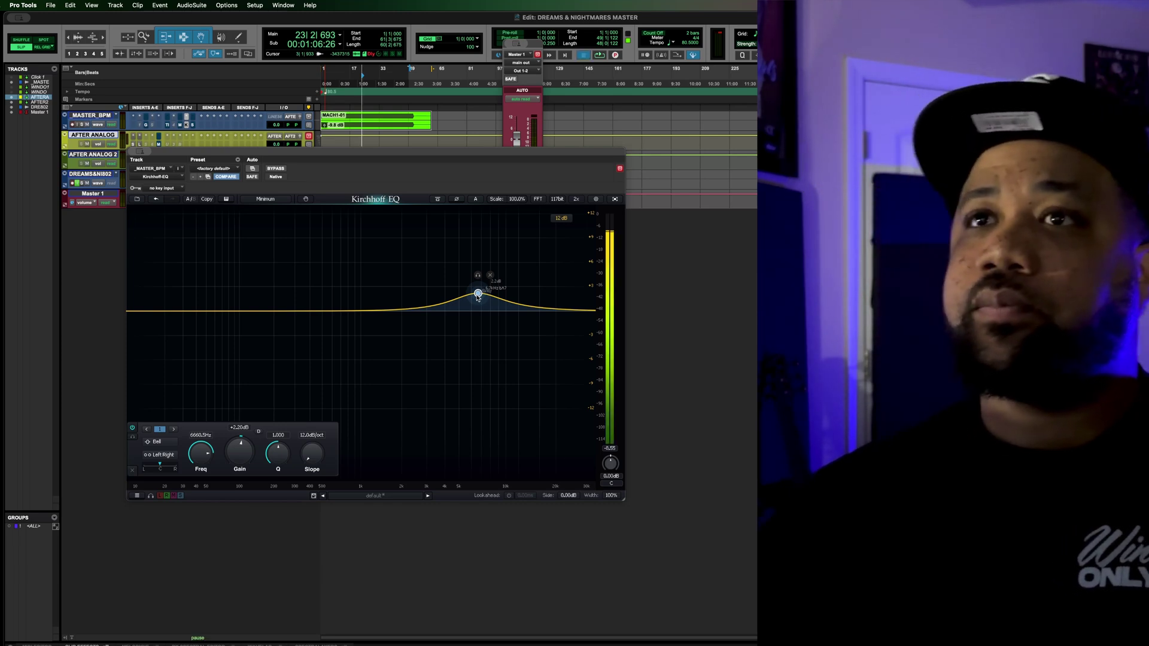
pyautogui.moveTo(478, 296)
pyautogui.mouseDown()
pyautogui.moveTo(477, 315)
pyautogui.moveTo(495, 276)
pyautogui.moveTo(526, 269)
pyautogui.moveTo(413, 275)
pyautogui.moveTo(457, 267)
pyautogui.moveTo(520, 289)
pyautogui.moveTo(479, 270)
pyautogui.moveTo(446, 274)
pyautogui.moveTo(485, 280)
pyautogui.mouseUp()
pyautogui.press('space')
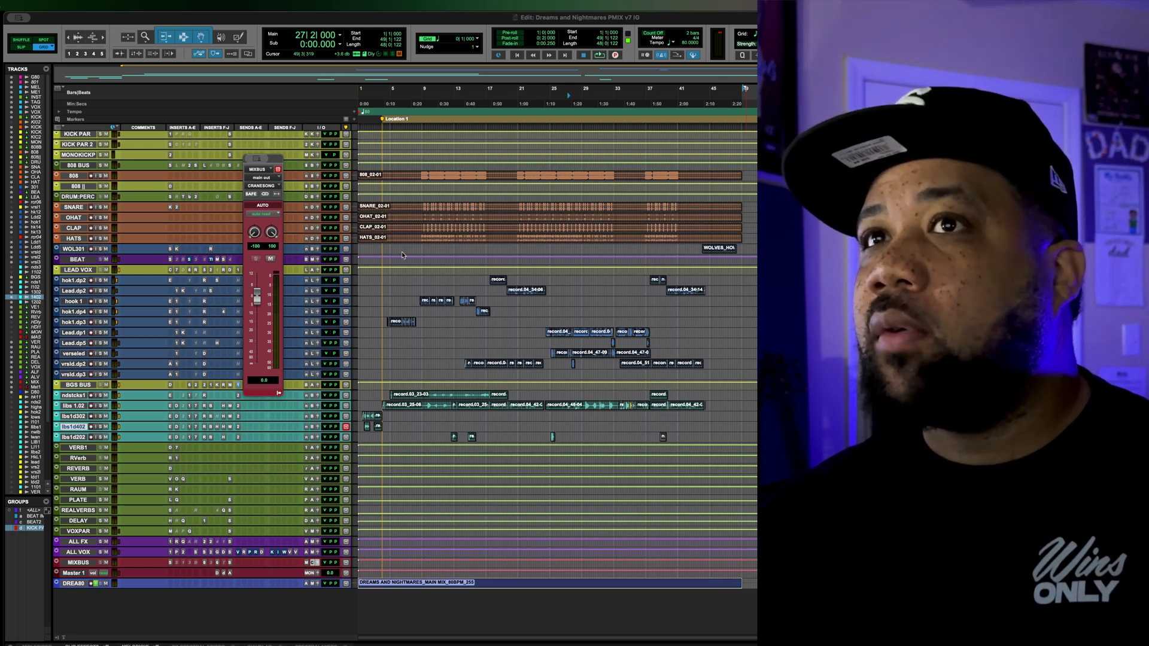
# Play the Dreams and Nightmares mix session from bar 9 to check the MIXBUS level.
pyautogui.click(424, 106)
pyautogui.press('space')
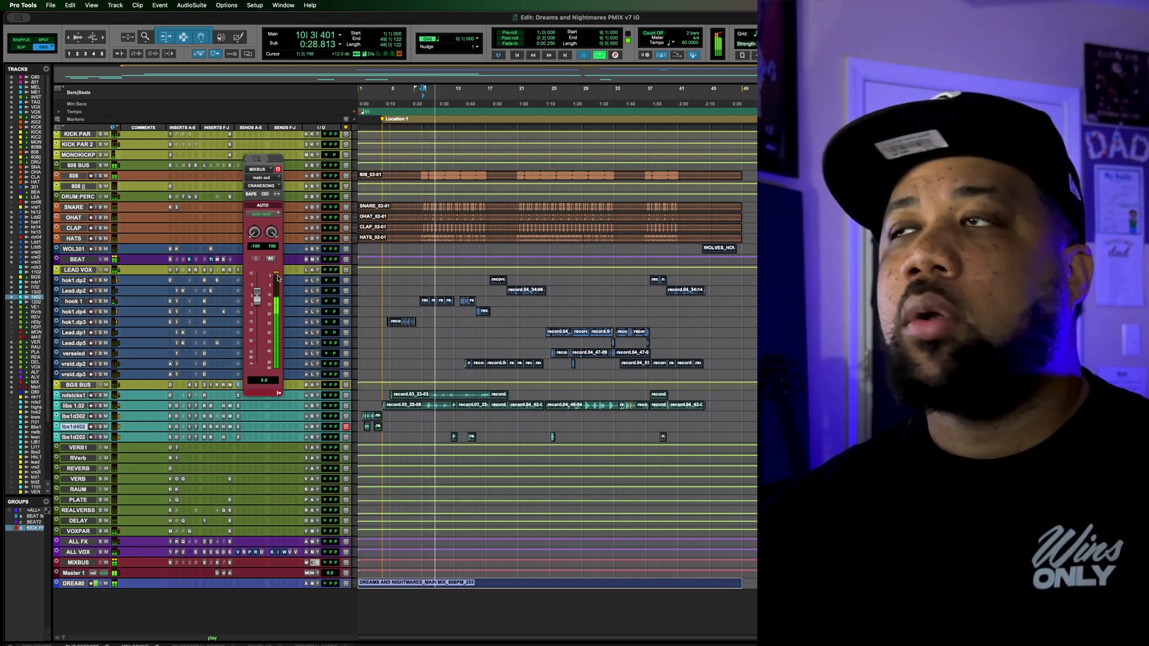
pyautogui.press('space')
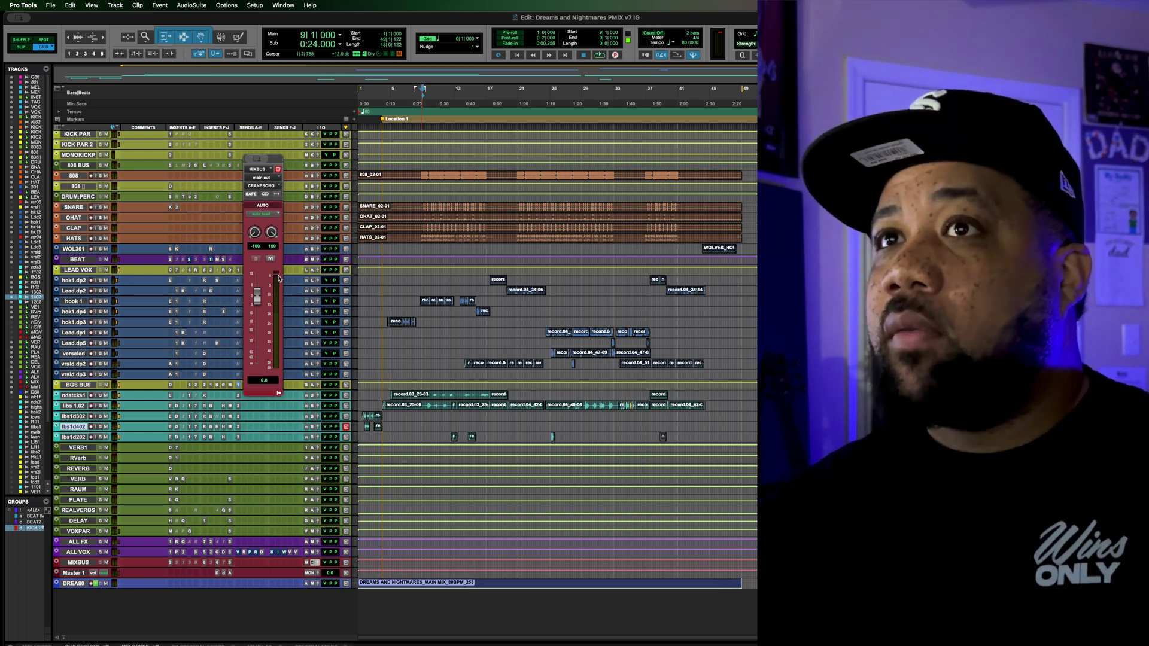
# Select the clips of all instrument, drum and vocal tracks, from the GATOR LIVELY clips down to the background vocals.
pyautogui.press('r')
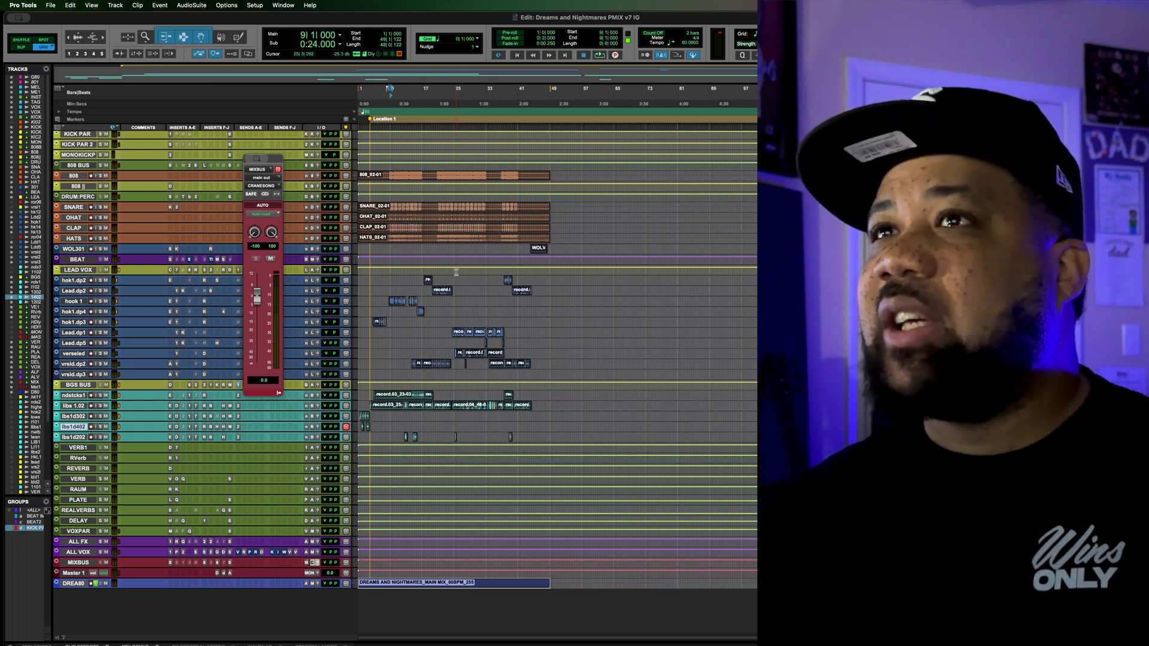
pyautogui.scroll(3, 509, 254)
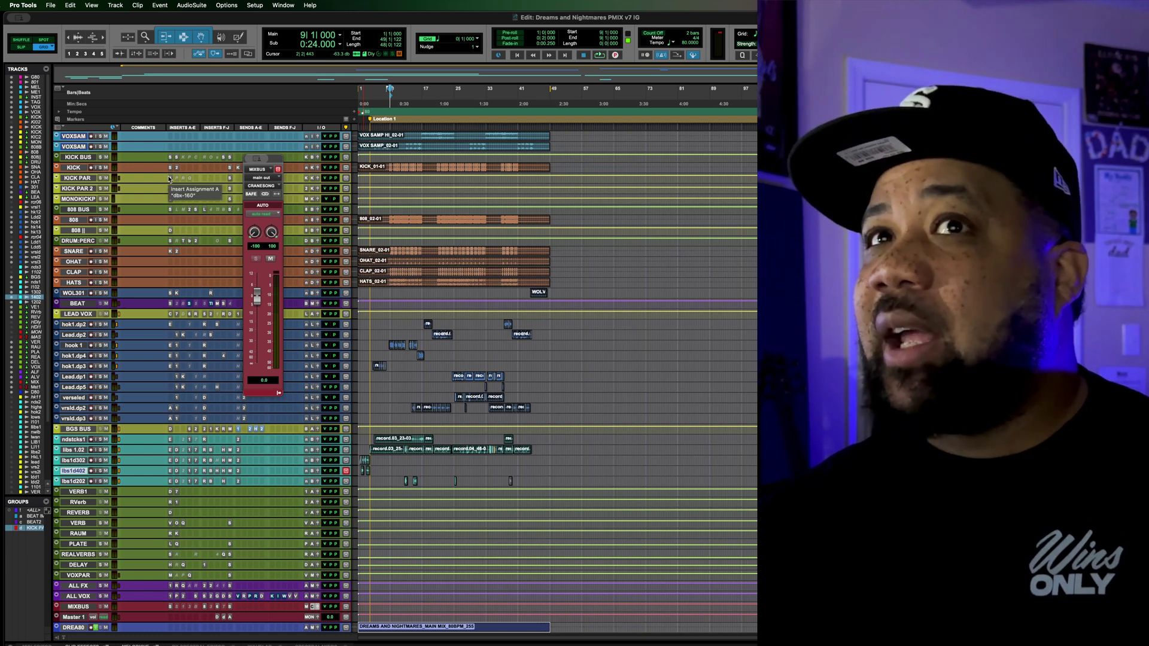
pyautogui.scroll(3, 433, 194)
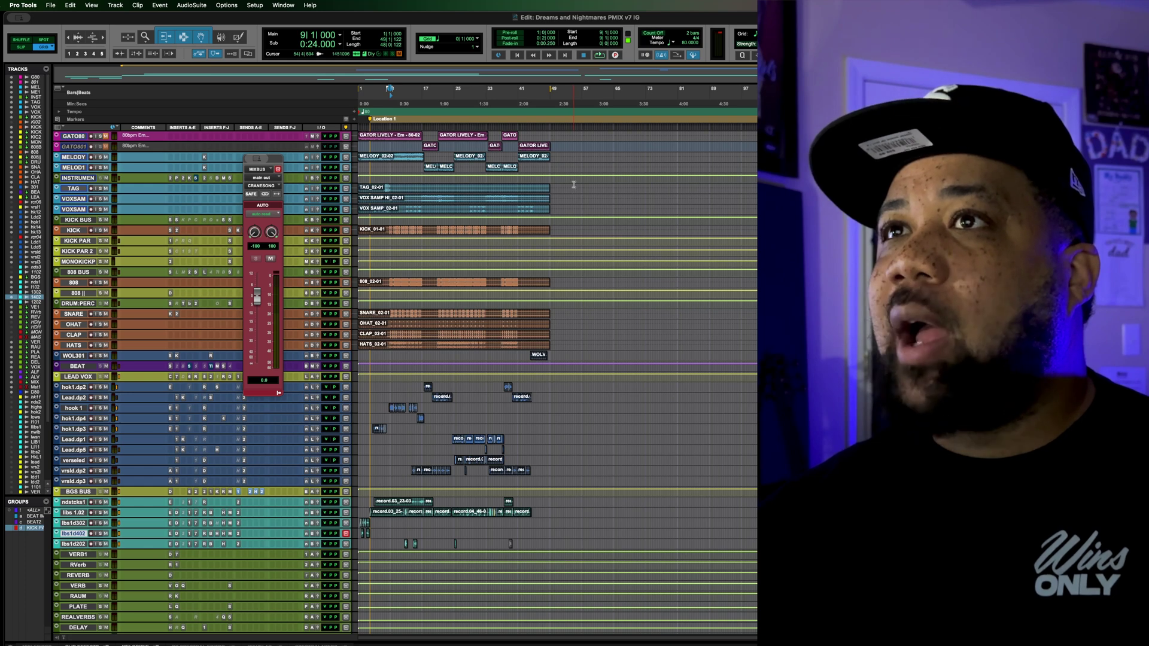
pyautogui.moveTo(574, 185); pyautogui.dragTo(192, 561)
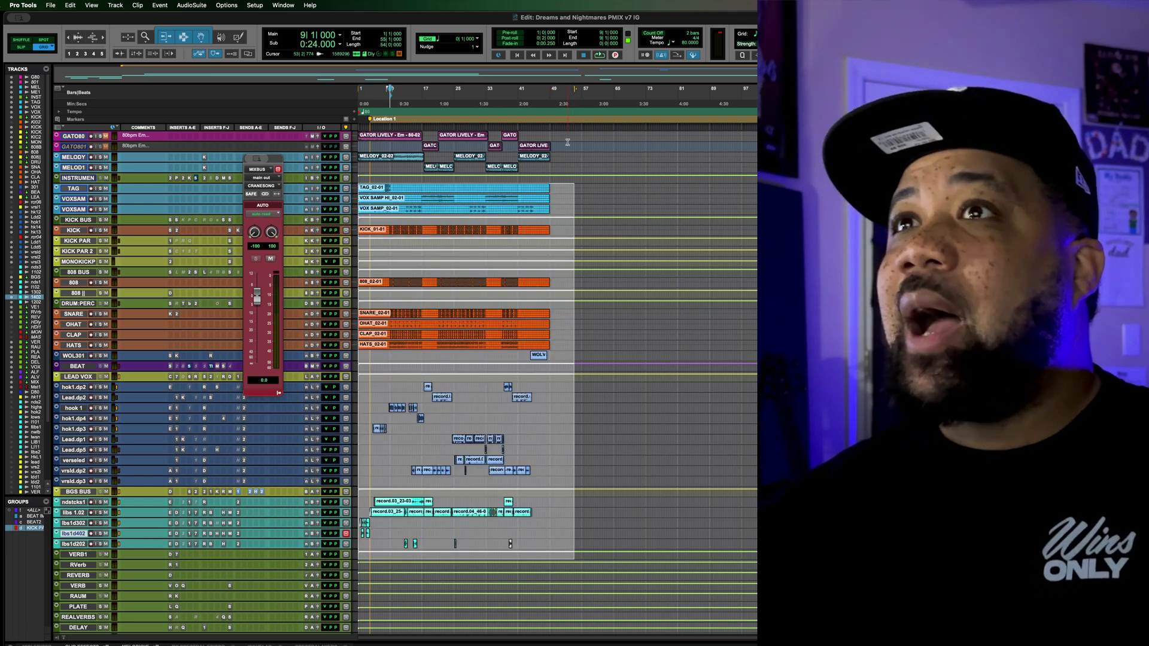
pyautogui.moveTo(564, 136); pyautogui.dragTo(231, 545)
# Enlarge the clips for gain editing, setting all track heights to small and the KICK track to jumbo.
pyautogui.press('super+bracketright')
pyautogui.press('super+bracketright')
pyautogui.press('super+bracketright')
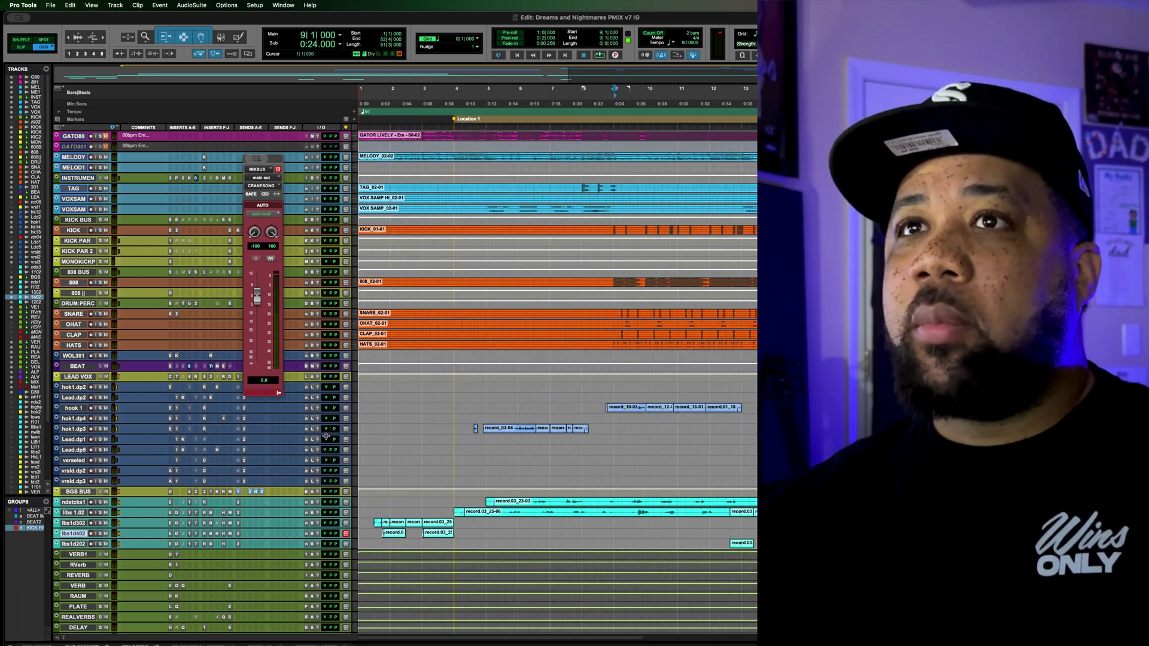
pyautogui.click(354, 284)
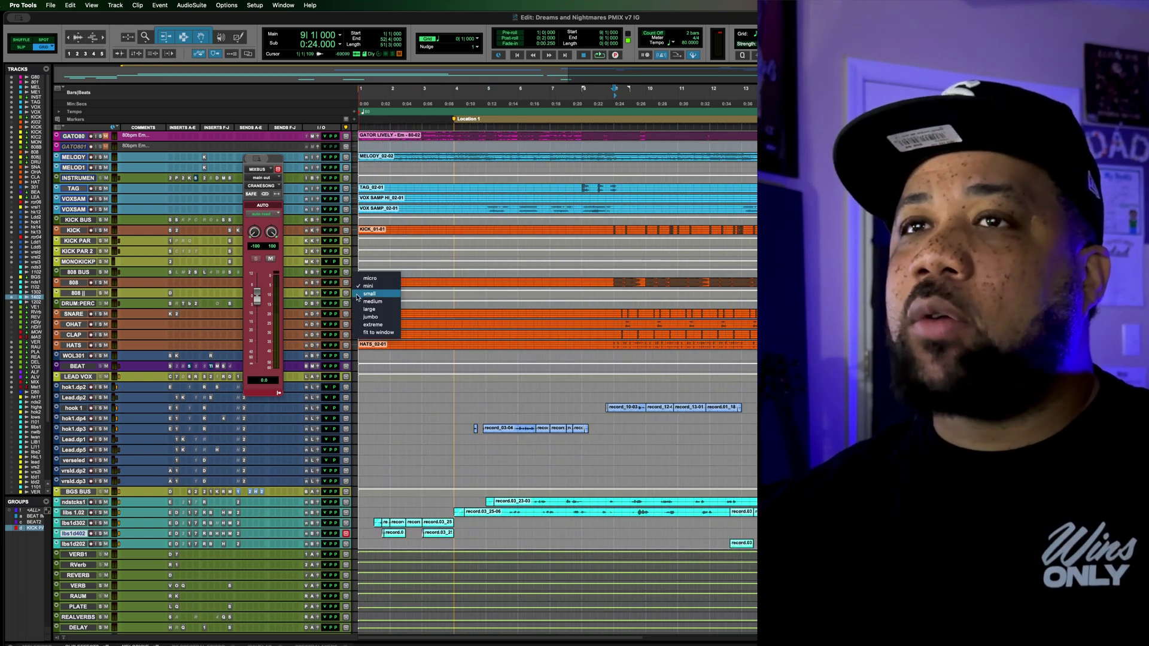
pyautogui.click(359, 294)
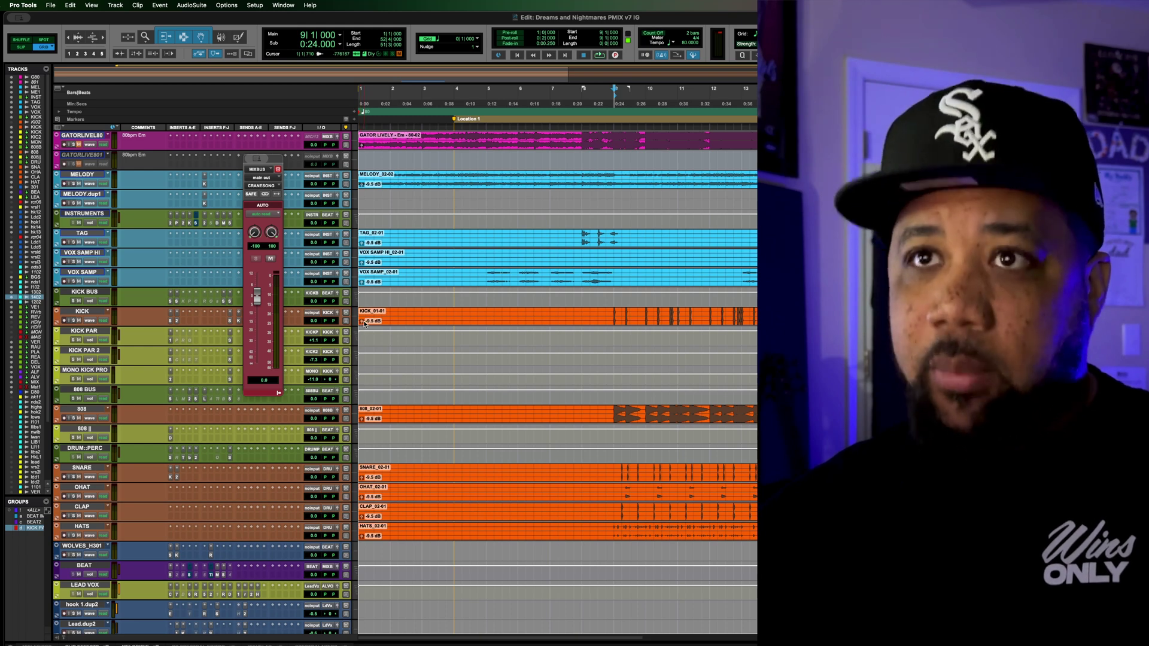
pyautogui.click(357, 324)
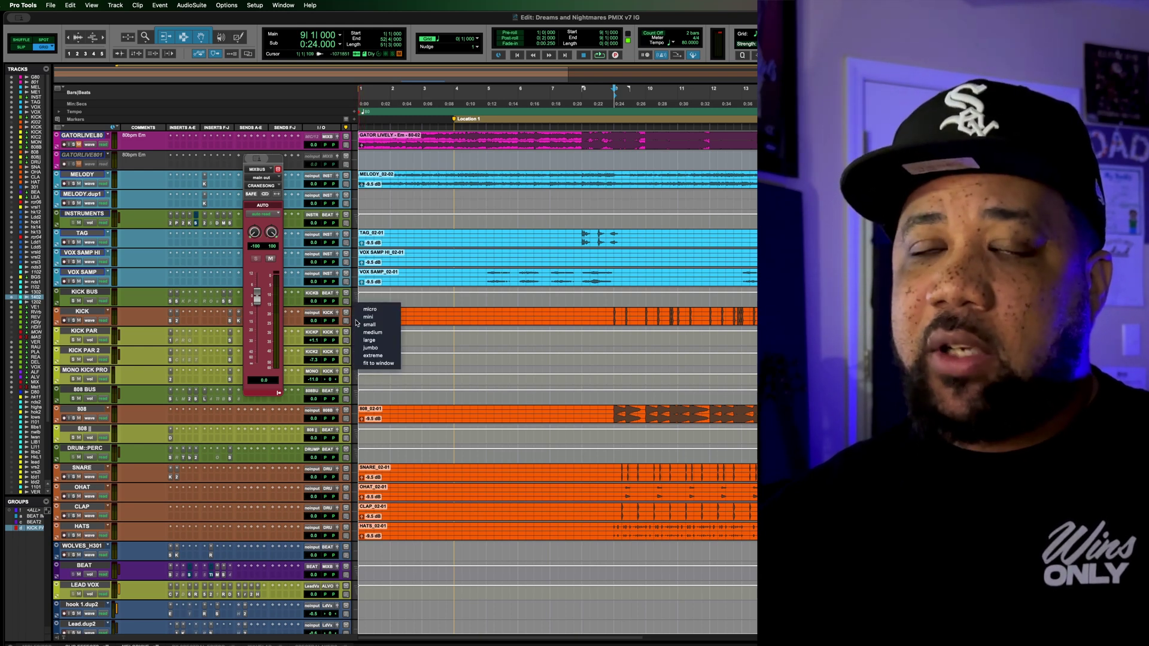
pyautogui.click(362, 347)
# Lower the selected clips' gain, with KICK at -10.5 dB, and play from bar 9 to check the MIXBUS level.
pyautogui.scroll(-3, 363, 343)
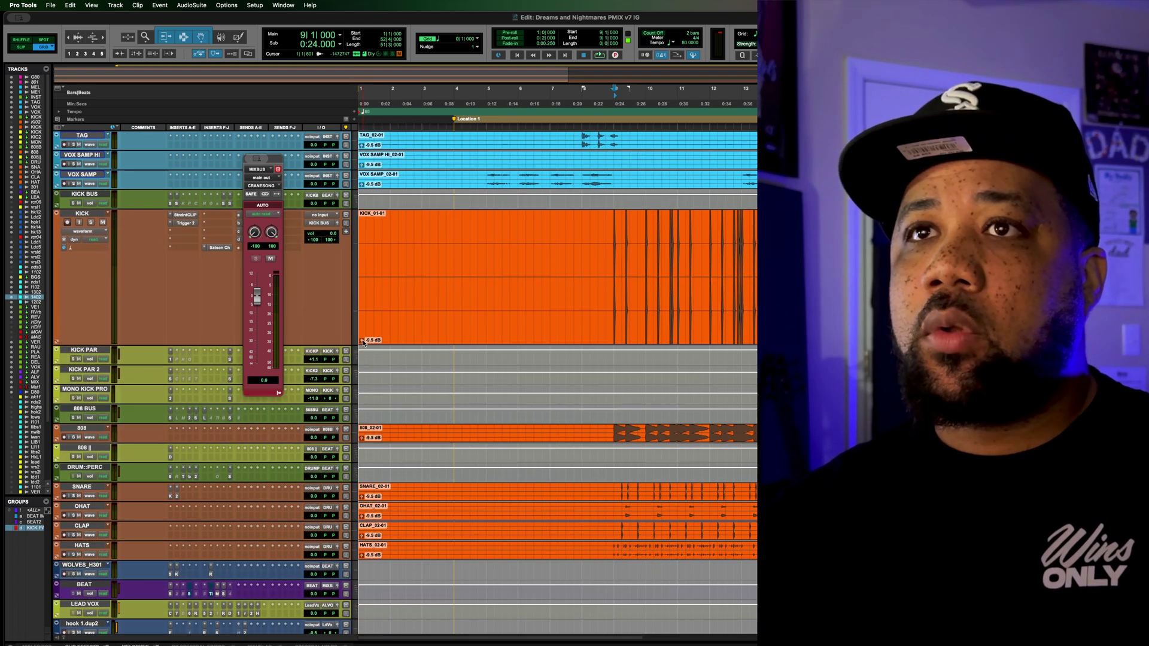
pyautogui.scroll(-3, 363, 341)
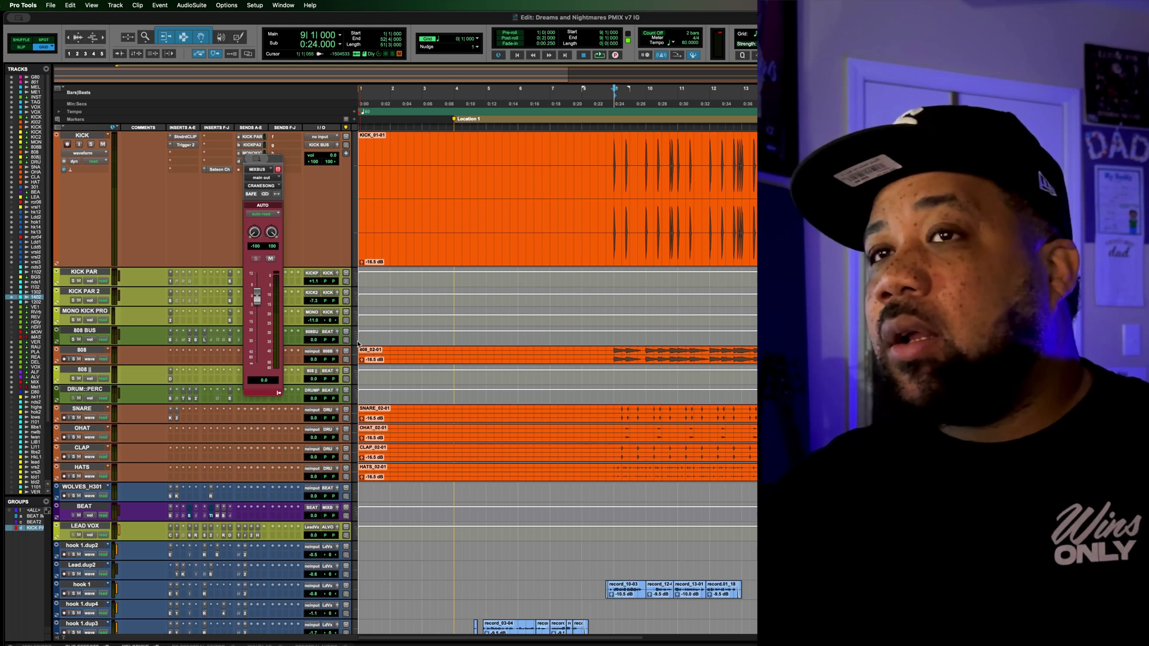
pyautogui.press('space')
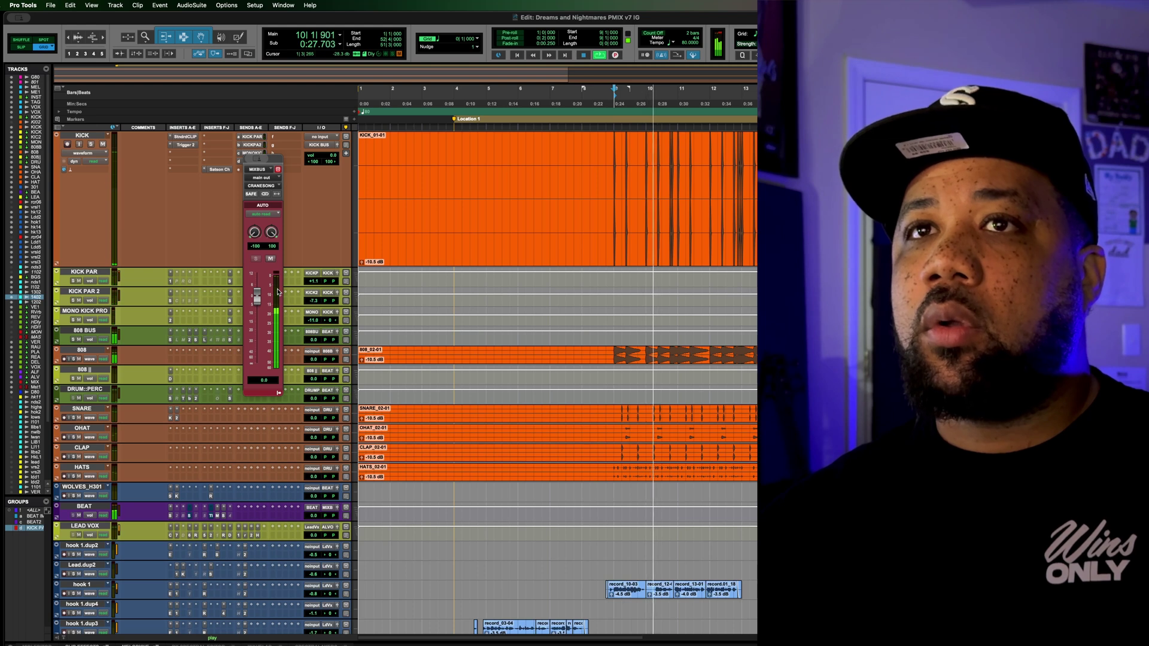
pyautogui.press('space')
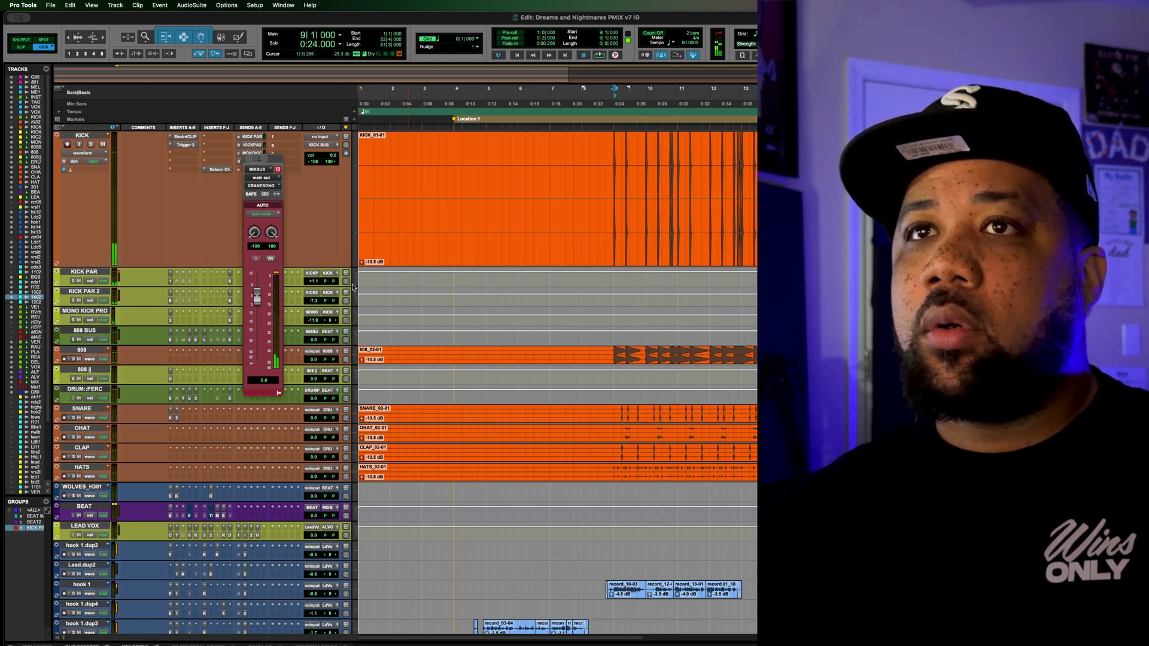
# Lower the selected clips' gain further, with KICK at -16.5 dB, and play from bar 9 to recheck the MIXBUS level.
pyautogui.click(366, 287)
pyautogui.click(367, 288)
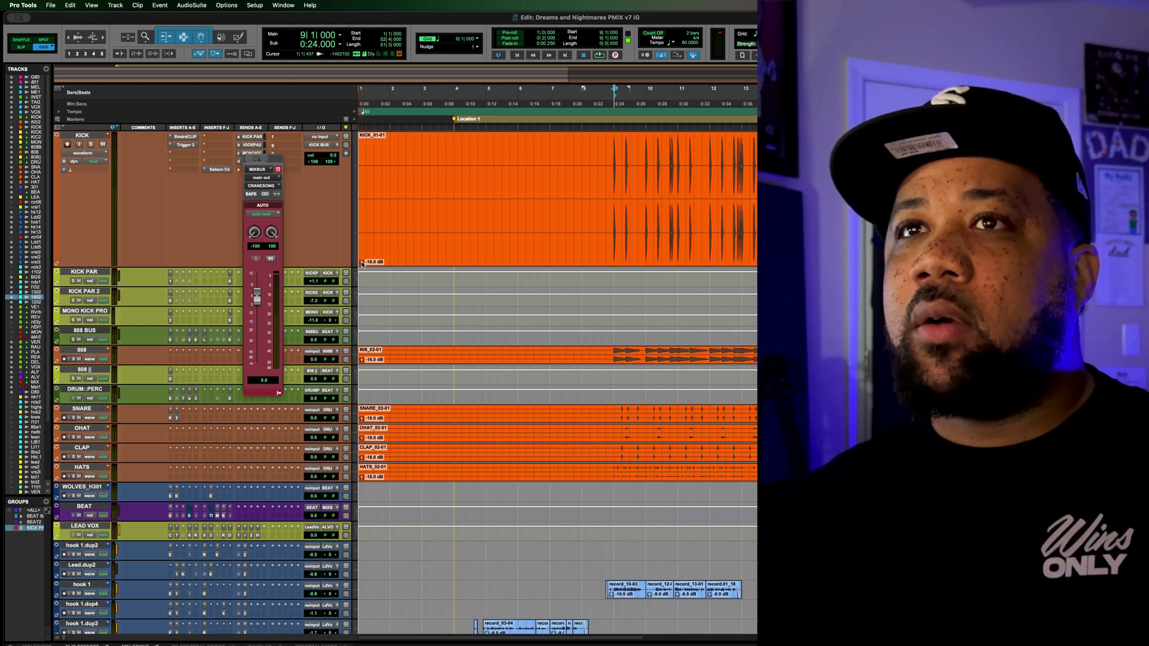
pyautogui.press('space')
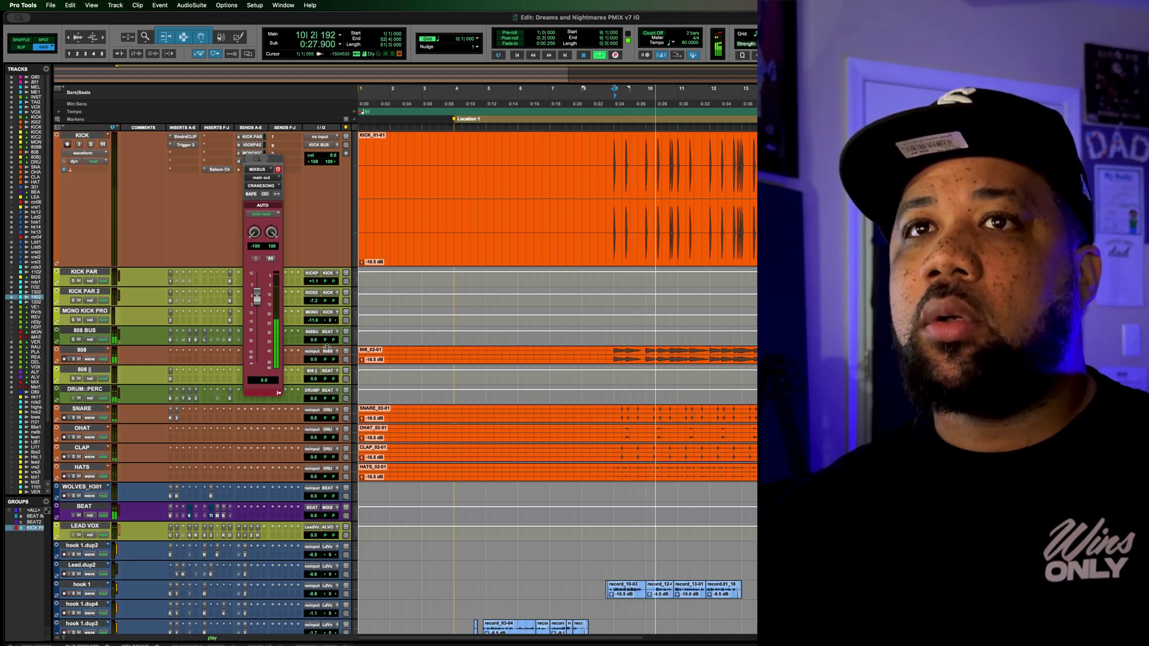
pyautogui.press('space')
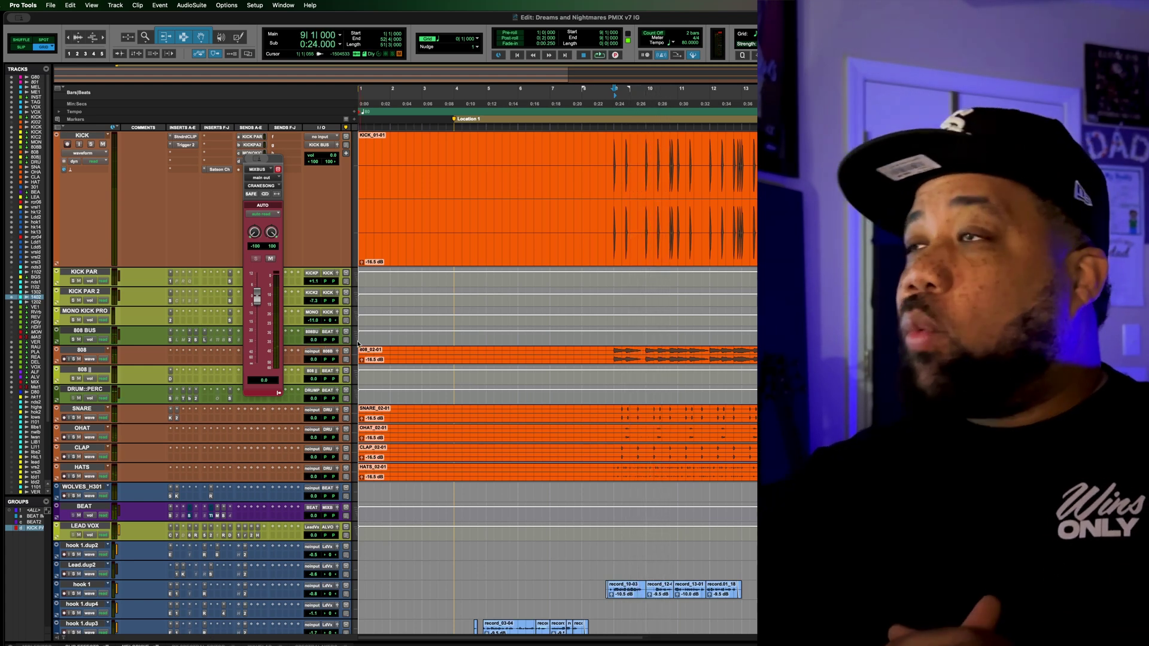